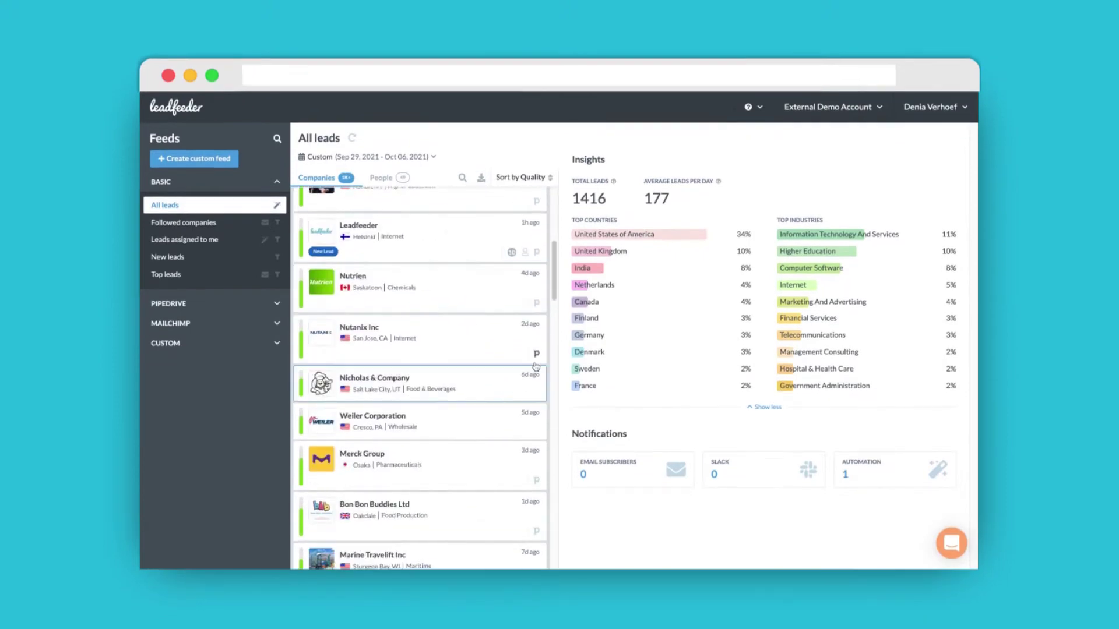
- Connect the Nicholas & Company lead to a new Pipedrive organization with a chosen owner
{"action": "left_click", "coordinate": [537, 394]}
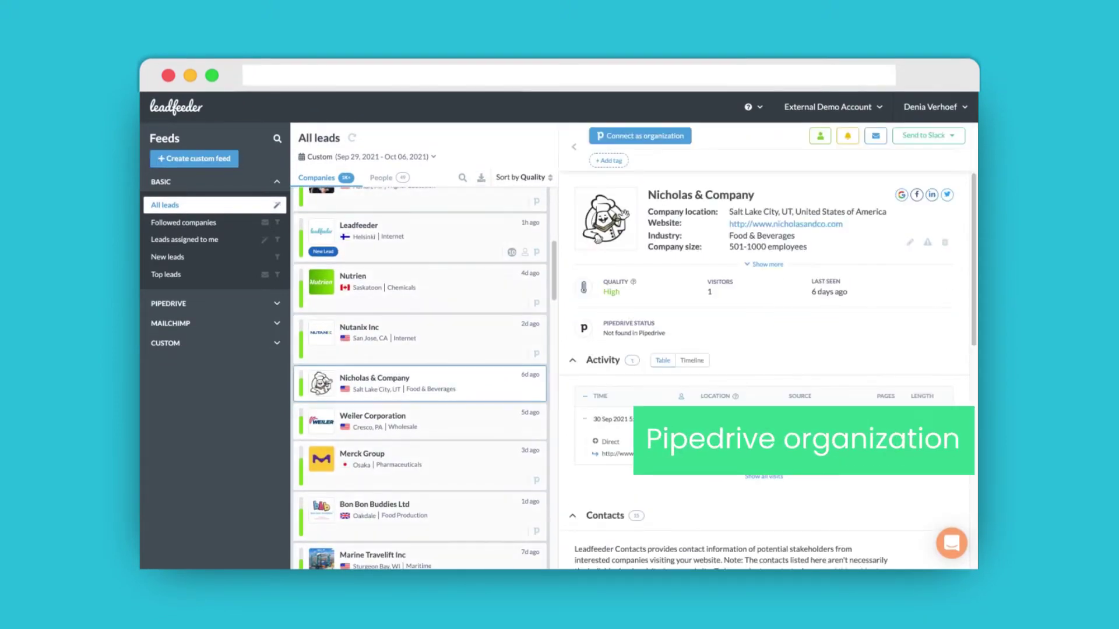
{"action": "left_click", "coordinate": [647, 137]}
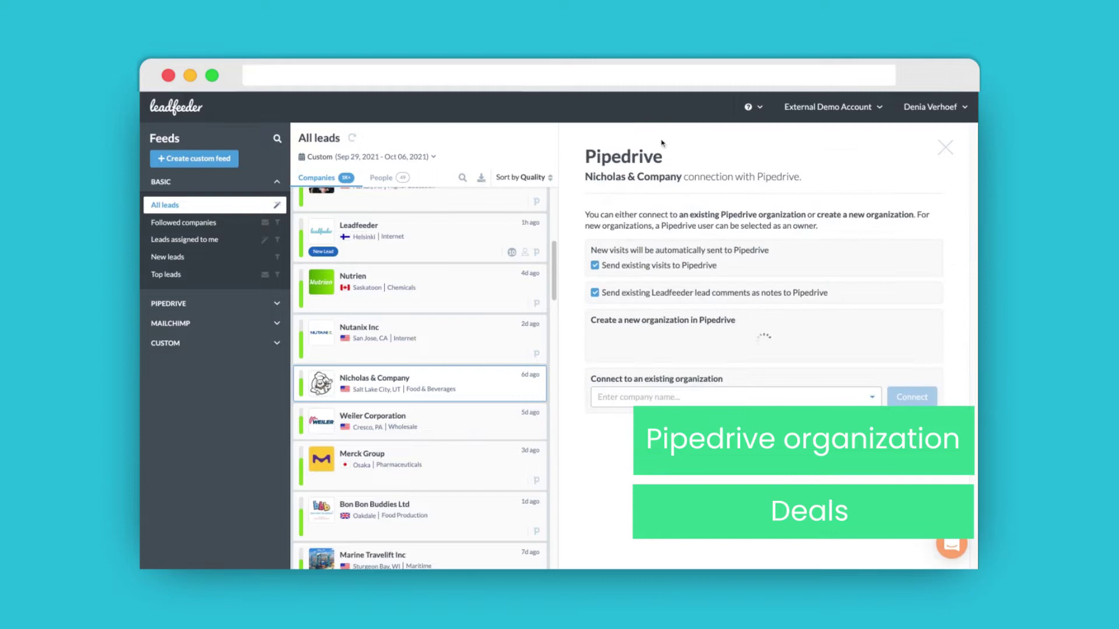
{"action": "left_click", "coordinate": [647, 349]}
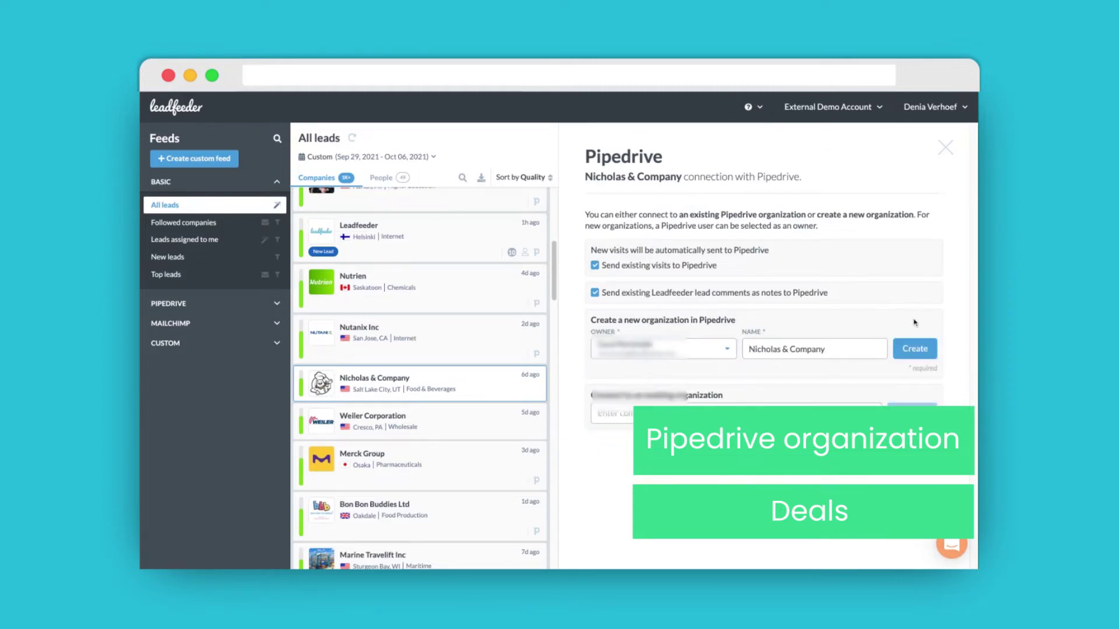
{"action": "left_click", "coordinate": [946, 149]}
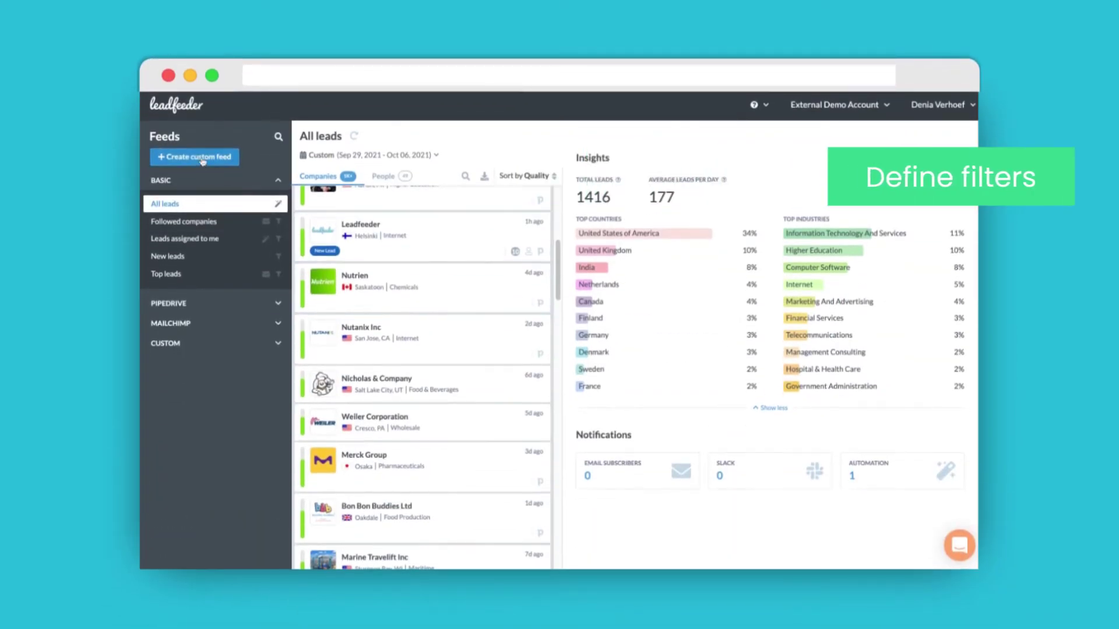
- Start a custom feed and add a Behaviour filter: Visits is at least 3
{"action": "left_click", "coordinate": [200, 158]}
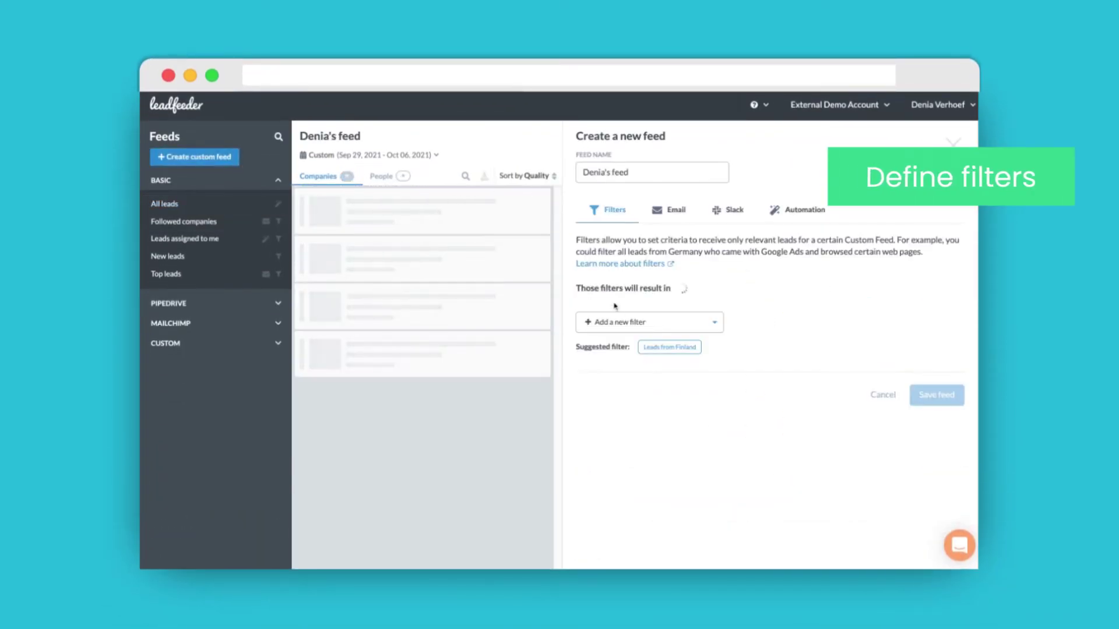
{"action": "left_click", "coordinate": [626, 325]}
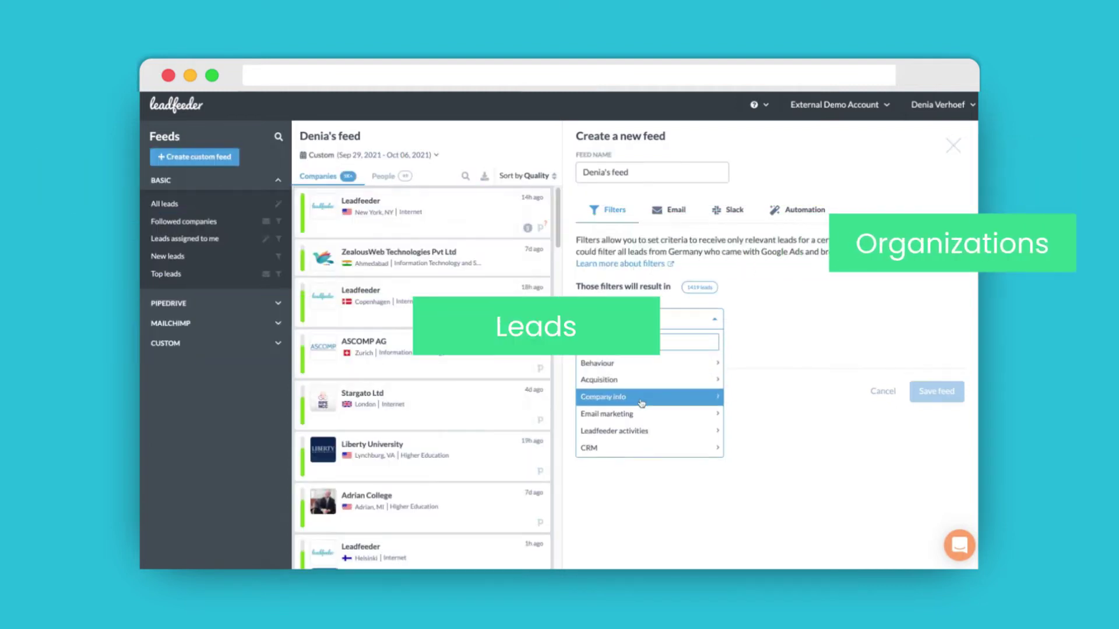
{"action": "left_click", "coordinate": [612, 363]}
{"action": "scroll", "coordinate": [636, 463], "scroll_direction": "down", "scroll_amount": 2}
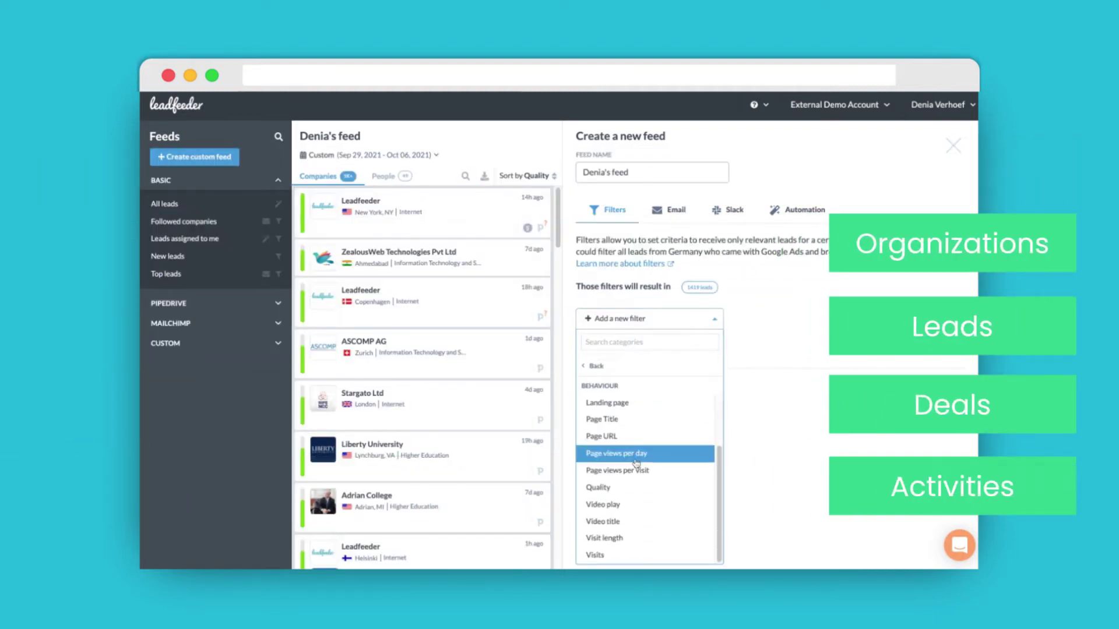
{"action": "left_click", "coordinate": [632, 556]}
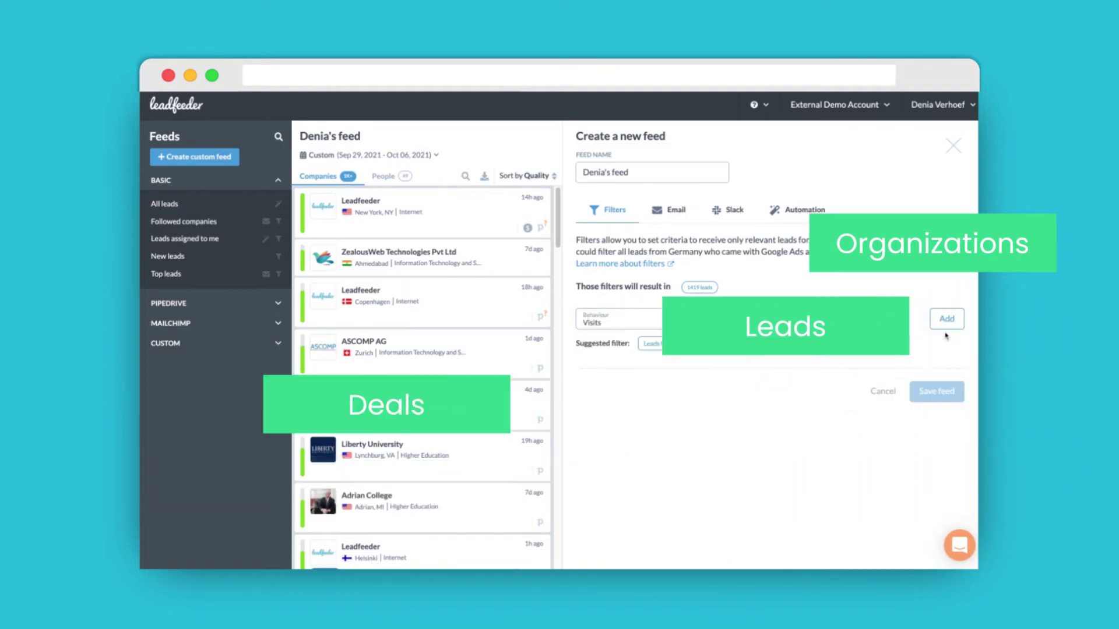
{"action": "left_click", "coordinate": [938, 320]}
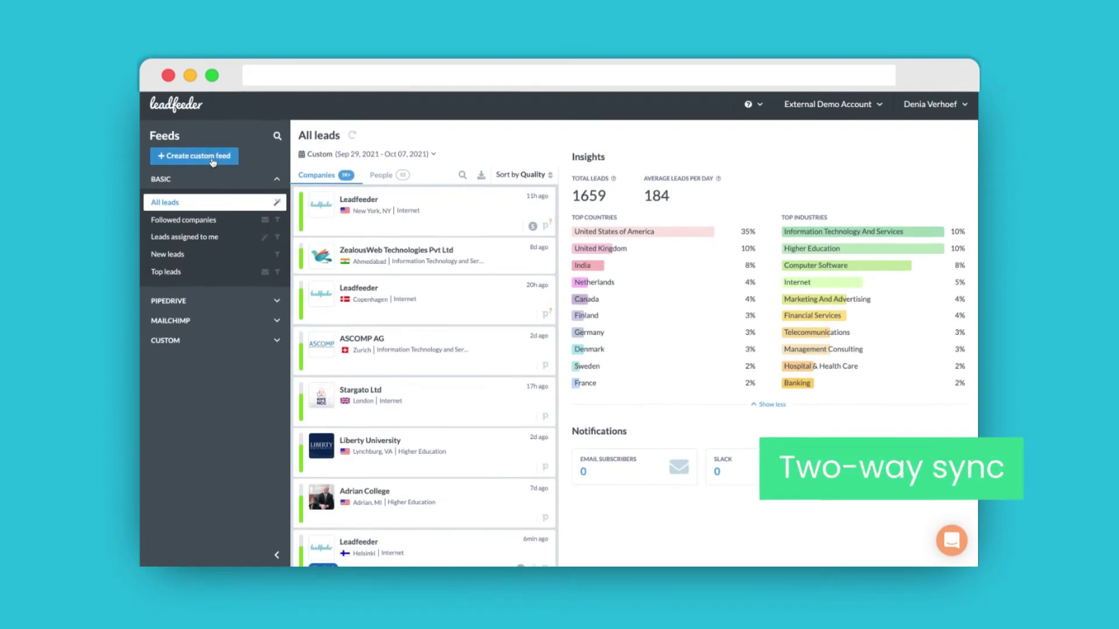
- Start another custom feed and browse the CRM deal owner filter options
{"action": "left_click", "coordinate": [194, 156]}
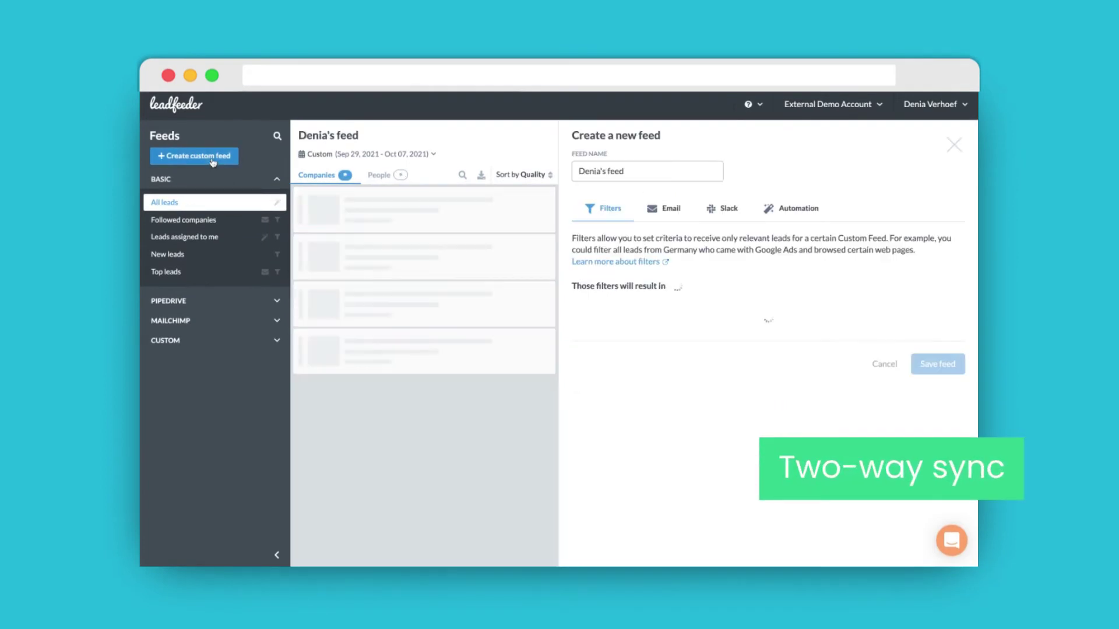
{"action": "left_click", "coordinate": [632, 320]}
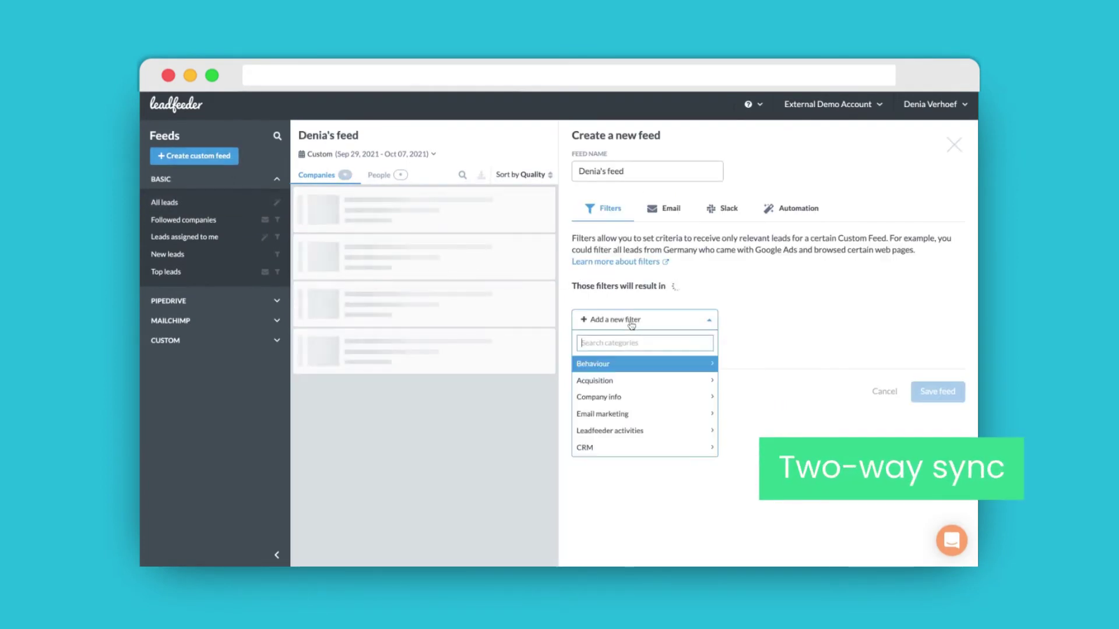
{"action": "left_click", "coordinate": [625, 452]}
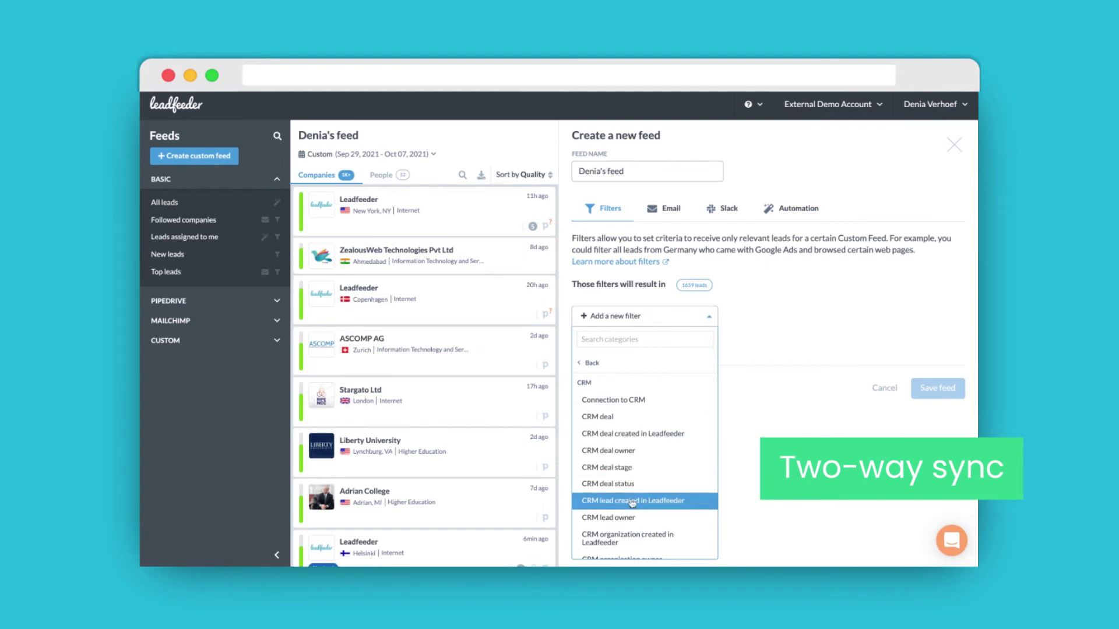
{"action": "left_click", "coordinate": [631, 455]}
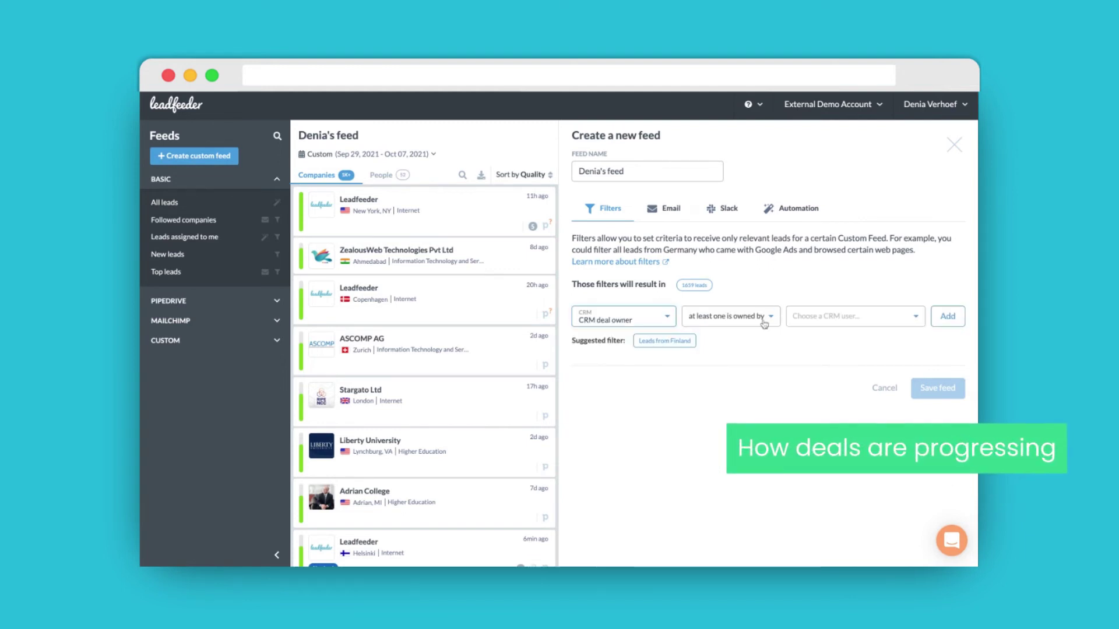
{"action": "left_click", "coordinate": [819, 319]}
{"action": "left_click", "coordinate": [824, 367]}
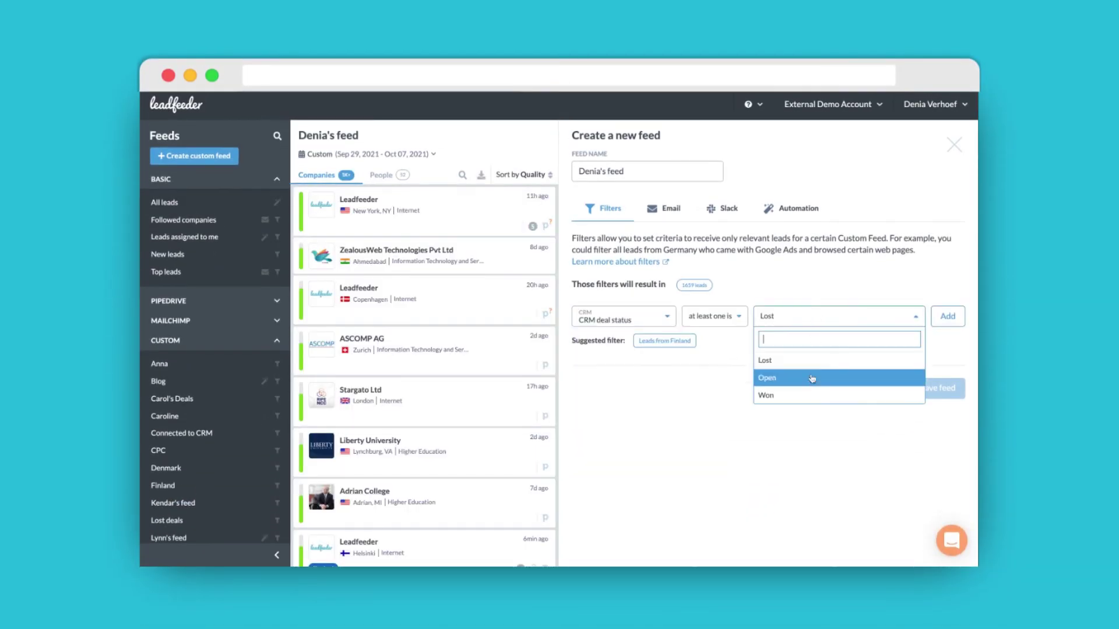
- Add the CRM deal status Lost filter and begin adding an email subscriber
{"action": "left_click", "coordinate": [840, 360]}
{"action": "left_click", "coordinate": [944, 319]}
{"action": "left_click", "coordinate": [651, 172]}
{"action": "type", "text": "L"}
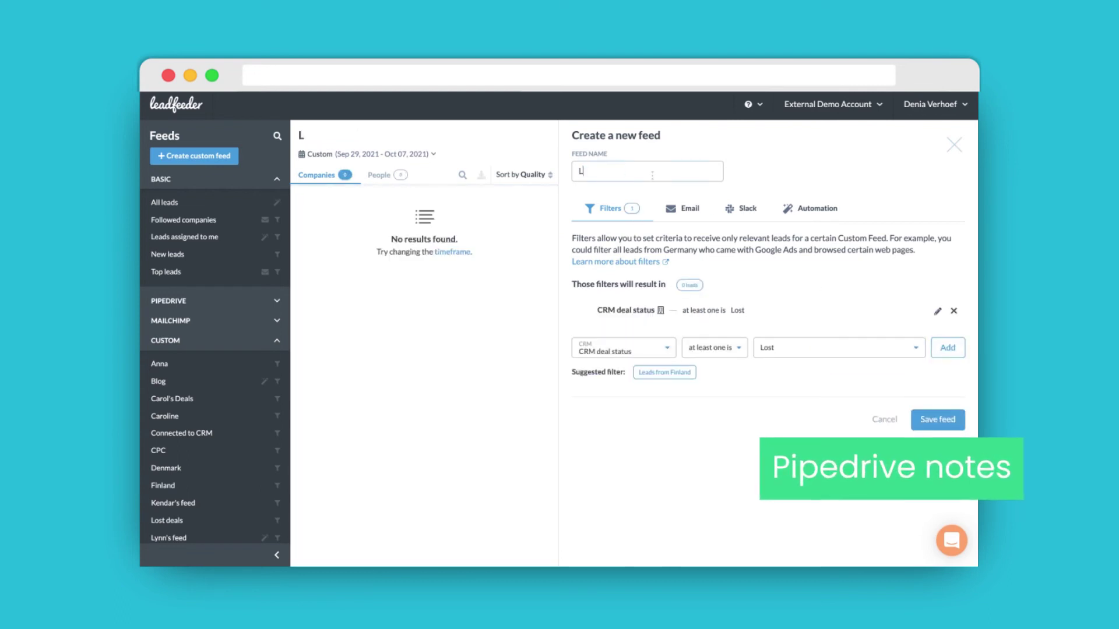
{"action": "type", "text": "ost deal coming back"}
{"action": "left_click", "coordinate": [682, 209]}
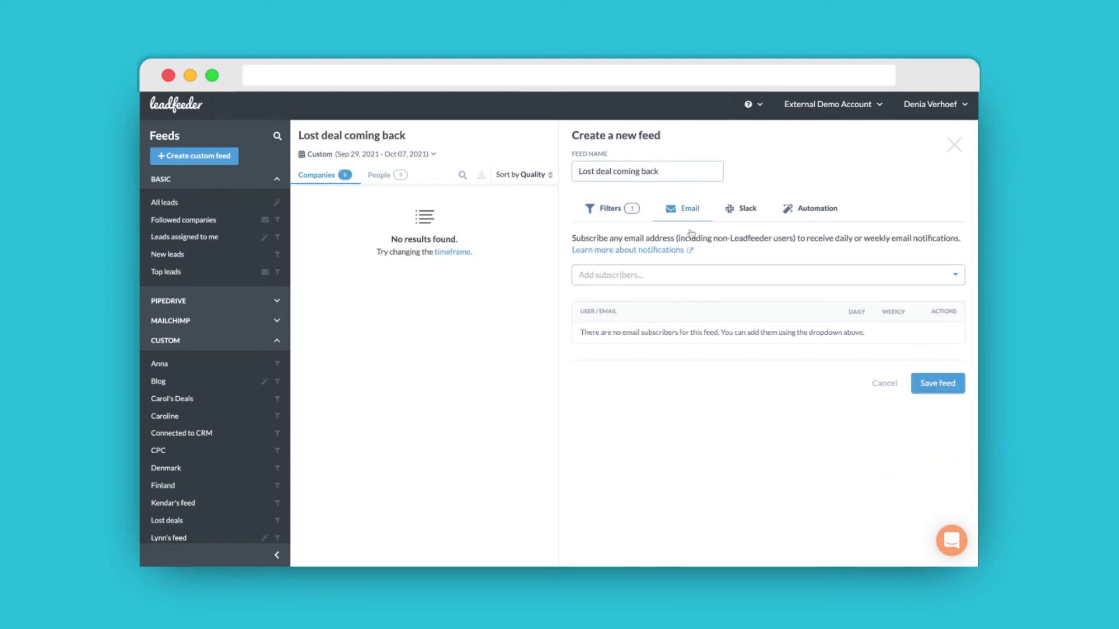
{"action": "left_click", "coordinate": [670, 275]}
{"action": "type", "text": "hello@hello"}
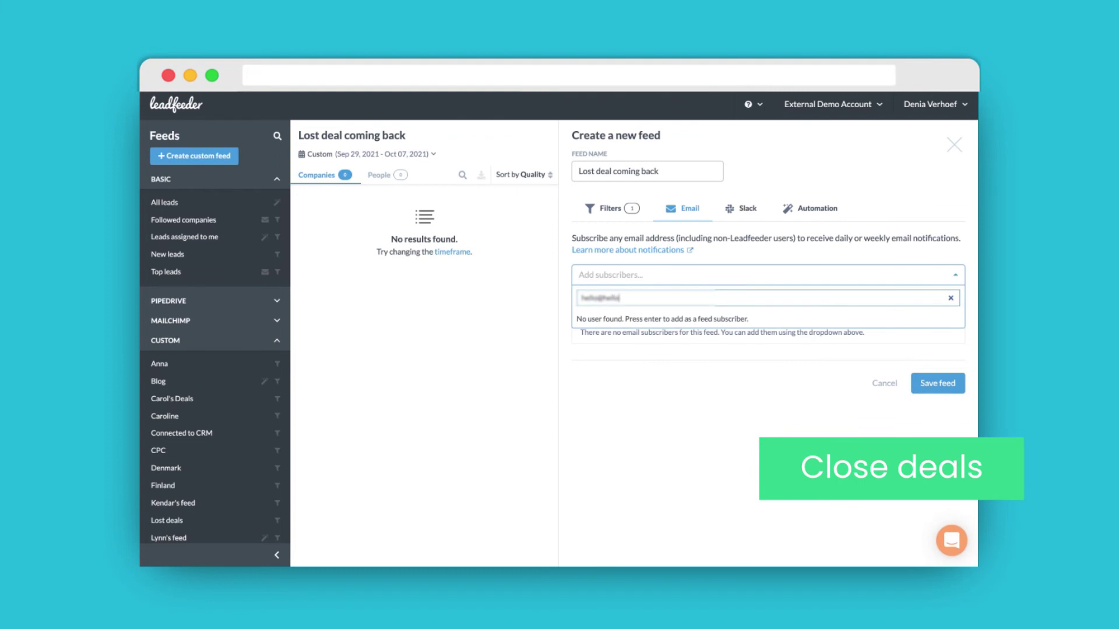